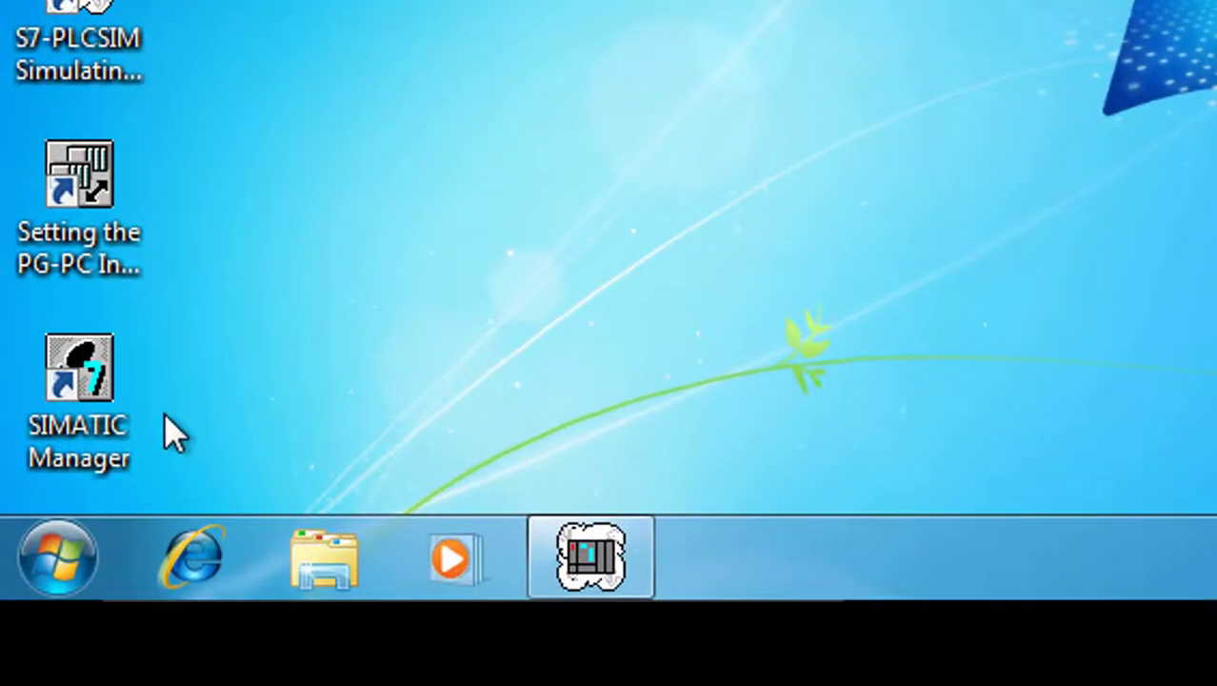
Step: Start SIMATIC Manager from the desktop and dismiss the STEP 7 New Project wizard
left_click(61, 408)
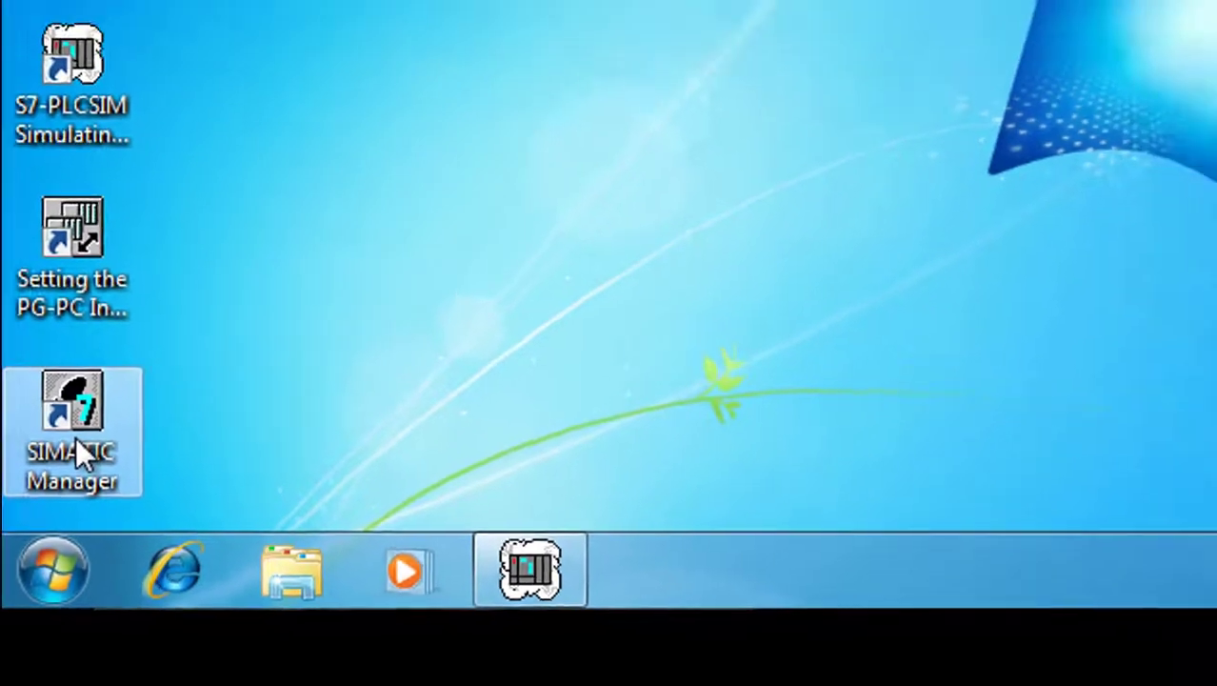
double_click(86, 425)
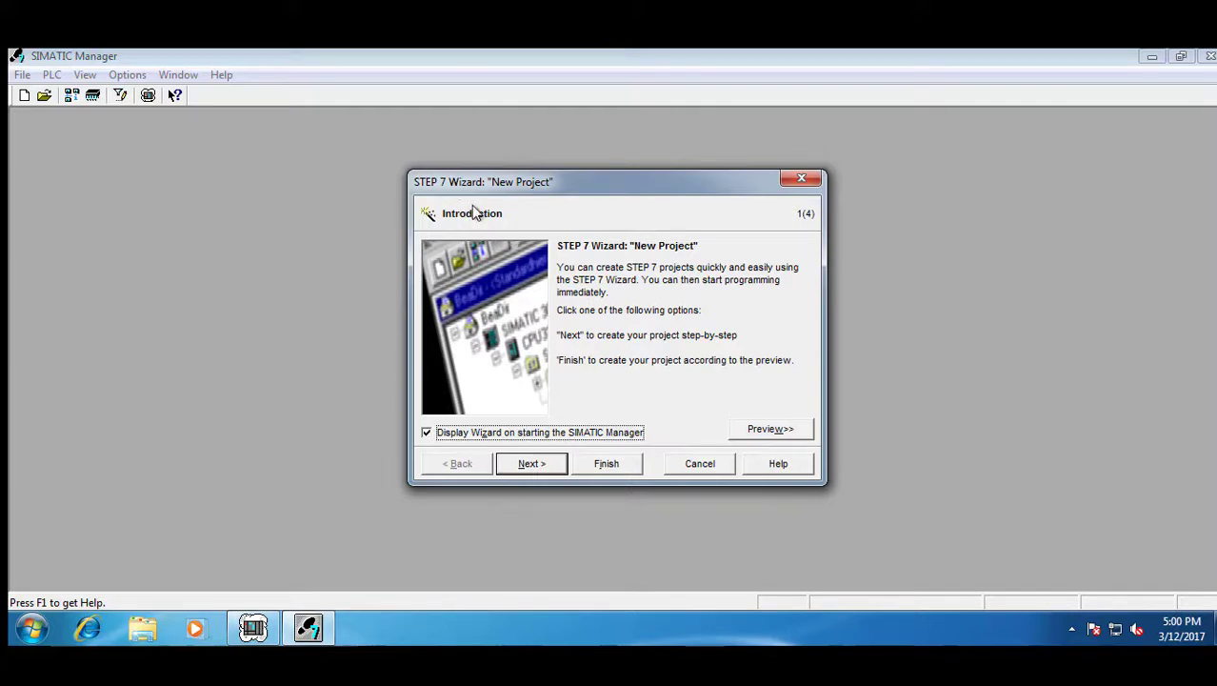
left_click(700, 466)
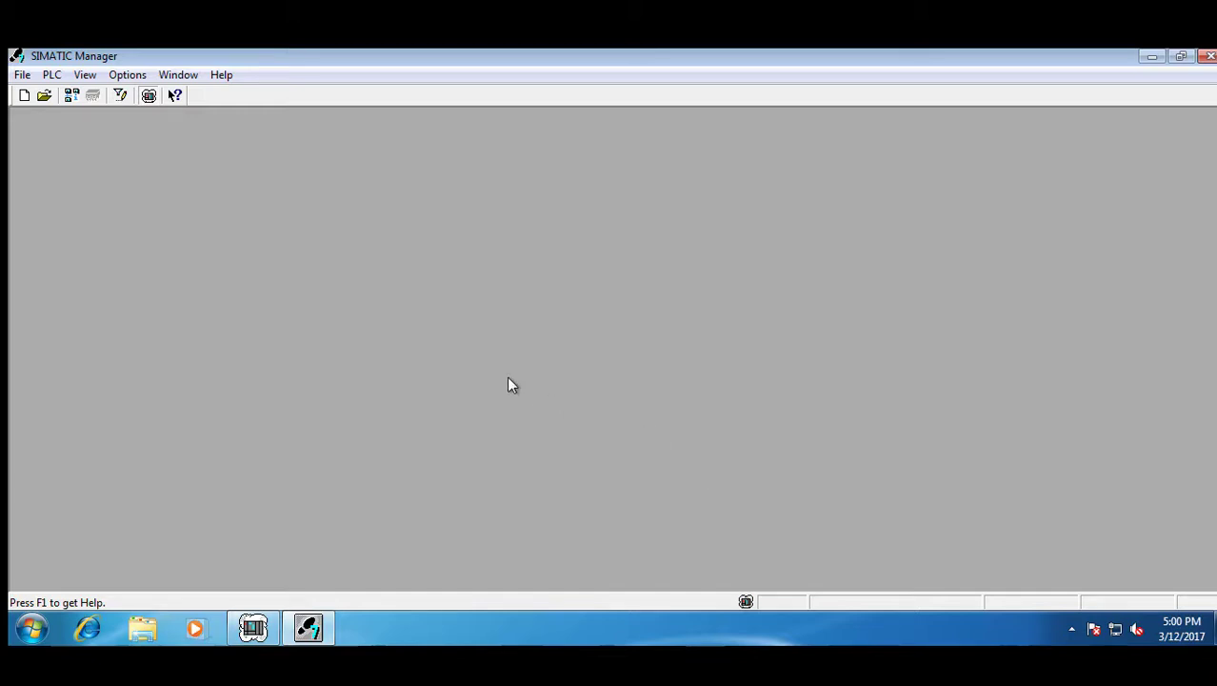
Step: Create a new user project named "The professeur" in the default storage location
left_click(22, 74)
left_click(40, 97)
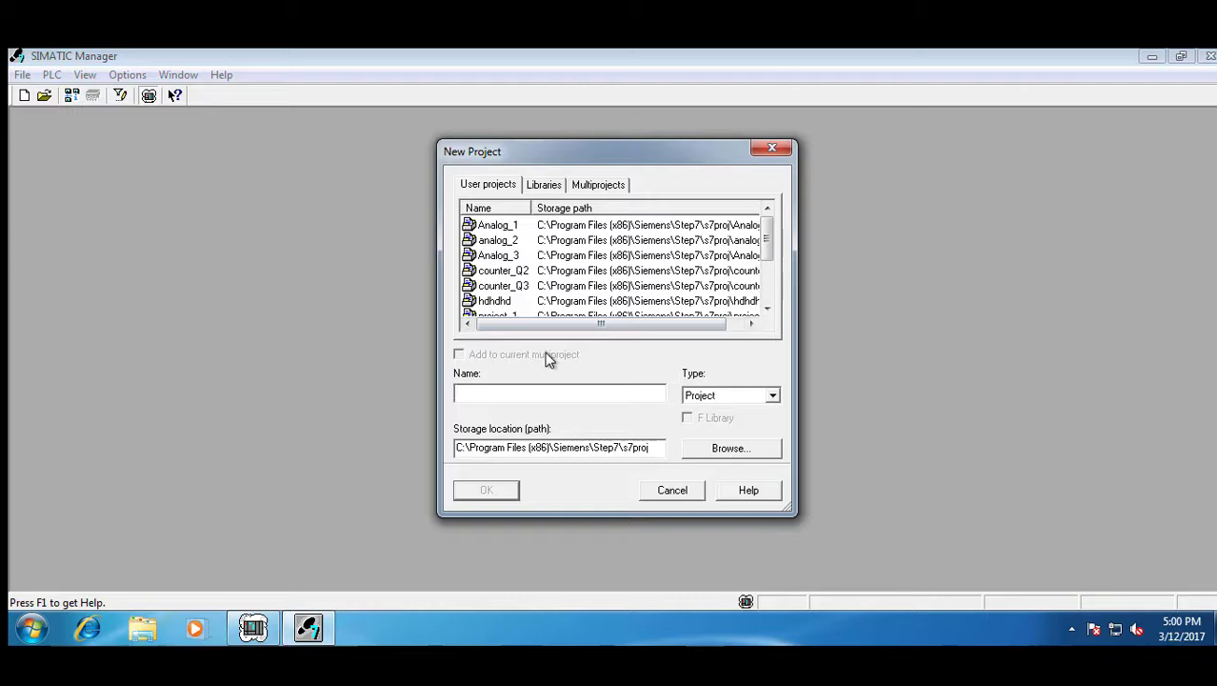
type("The professeur")
left_click(486, 489)
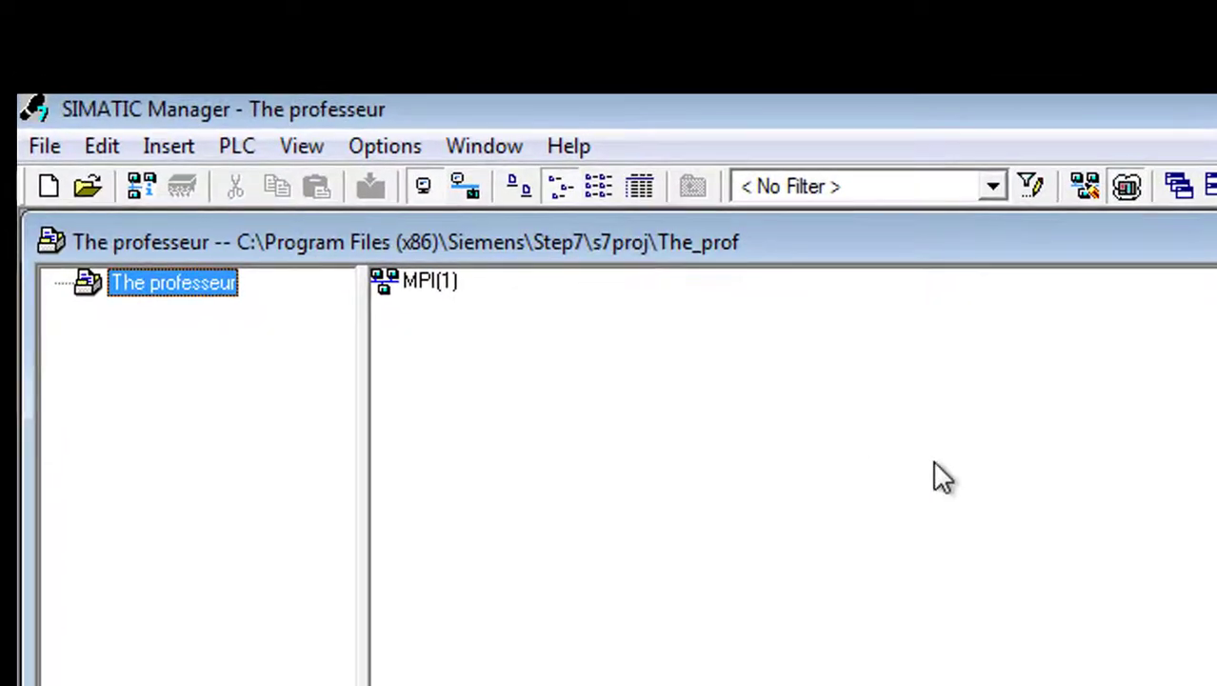
Step: Insert a SIMATIC 300 station into the project with its default name and open its hardware configuration
left_click(169, 147)
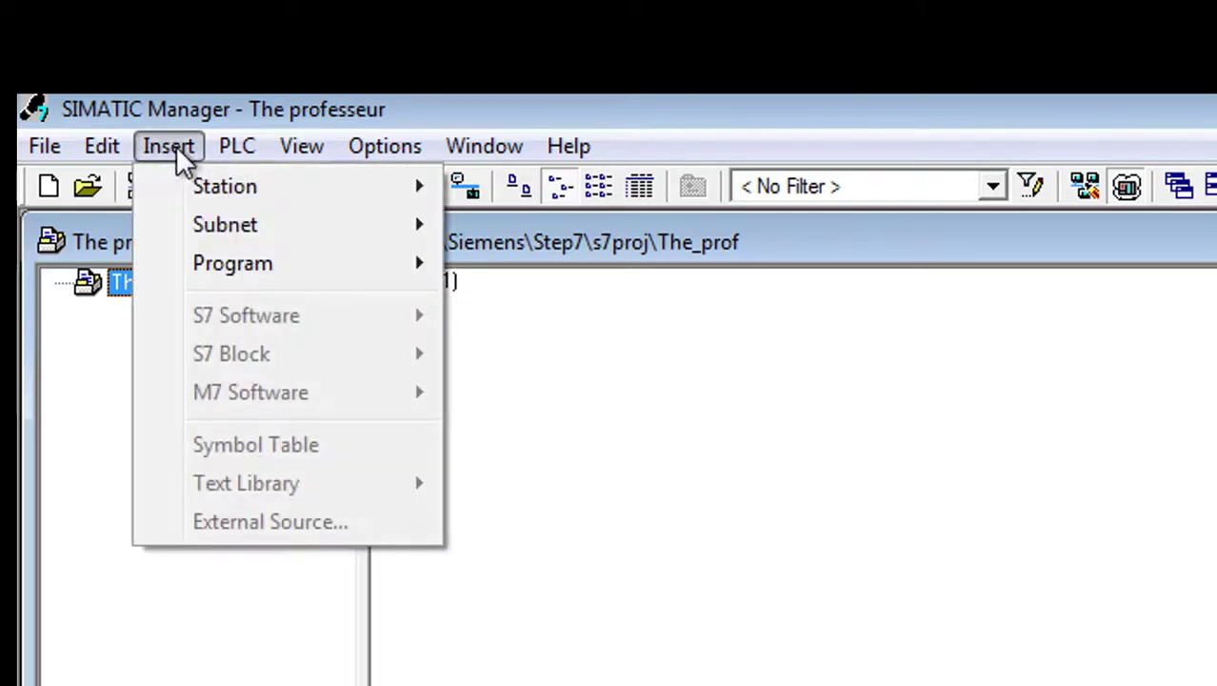
mouse_move(202, 194)
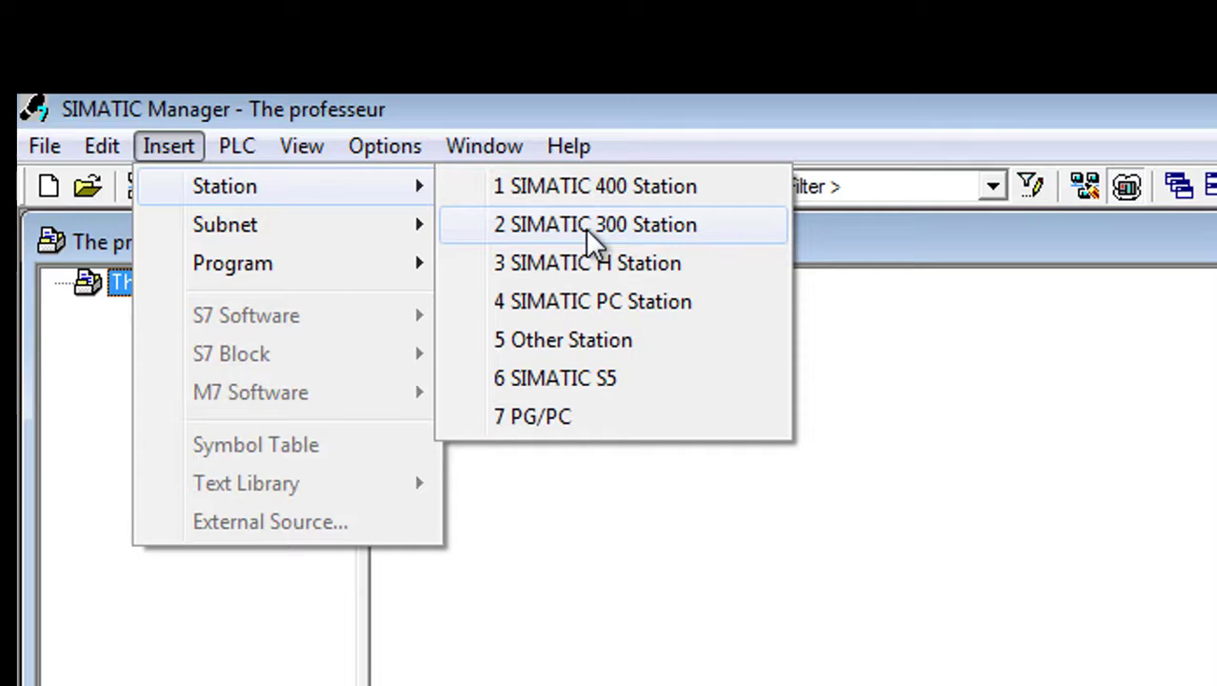
left_click(637, 227)
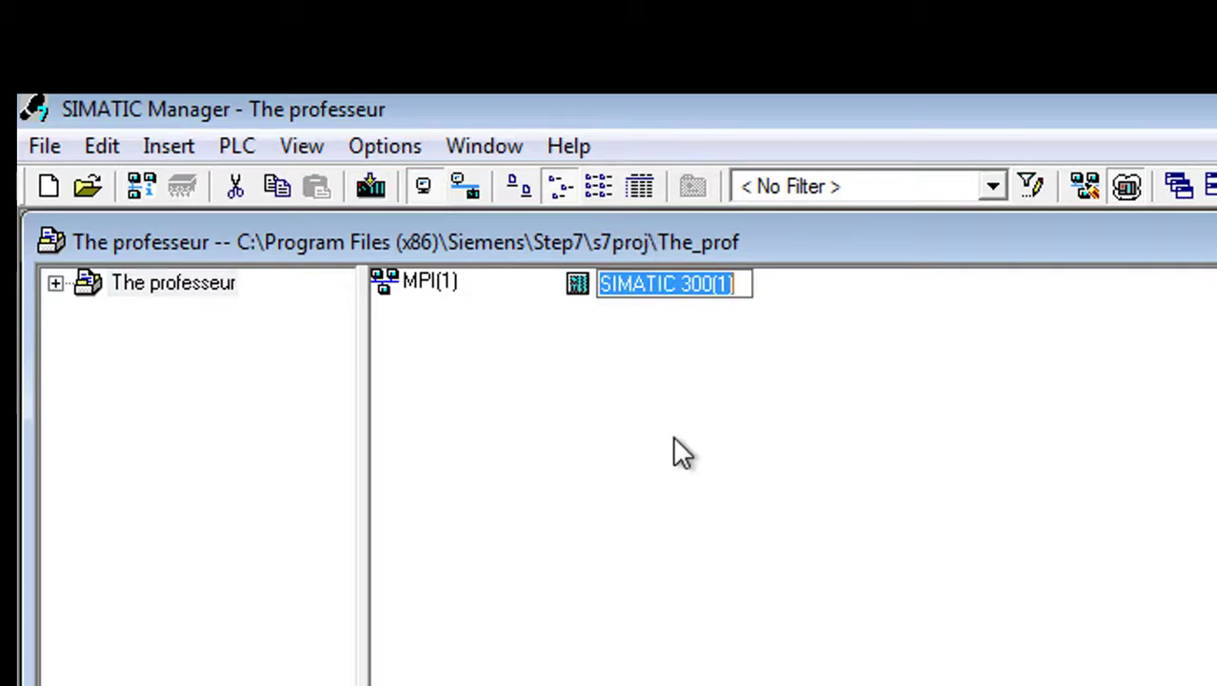
left_click(665, 354)
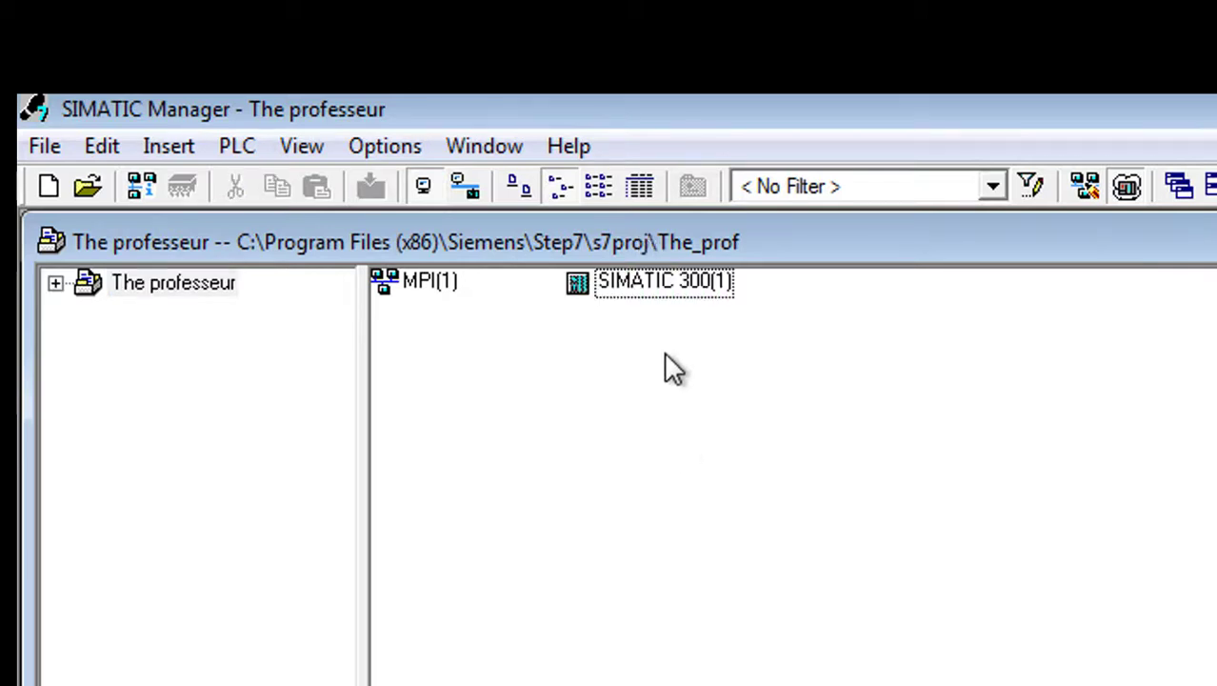
double_click(621, 283)
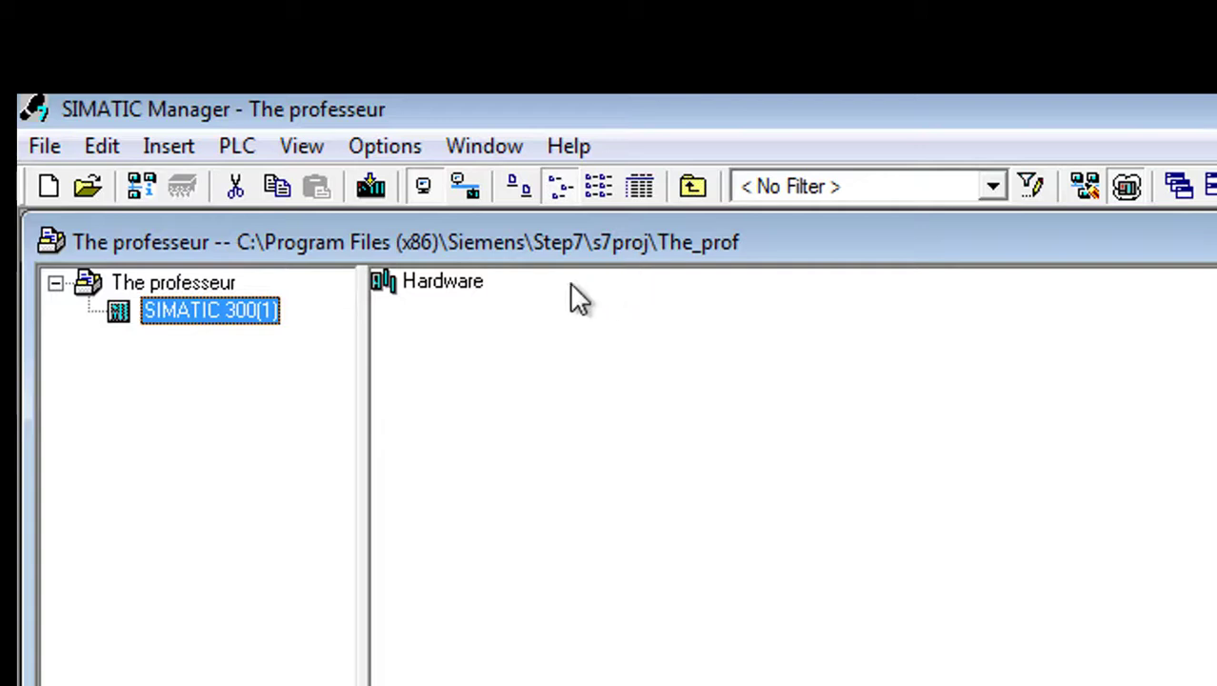
double_click(428, 285)
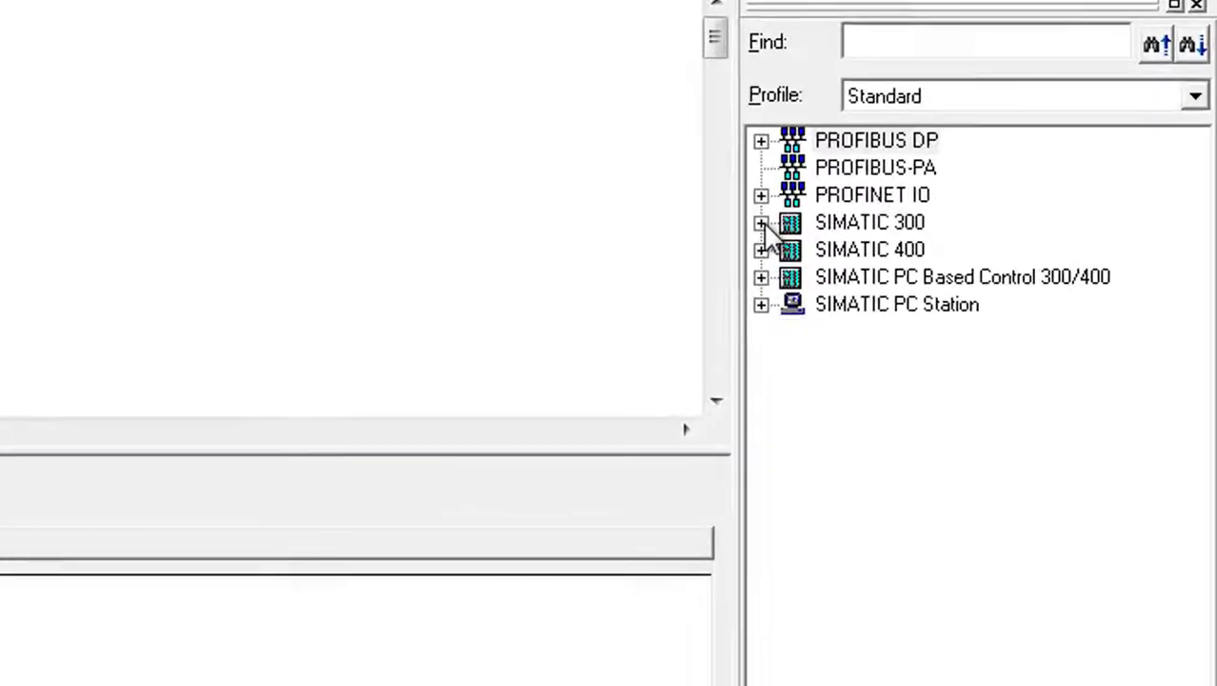
Step: Add a RACK-300 rail from the SIMATIC 300 catalog and enlarge the rack window to show all 11 slots
left_click(978, 232)
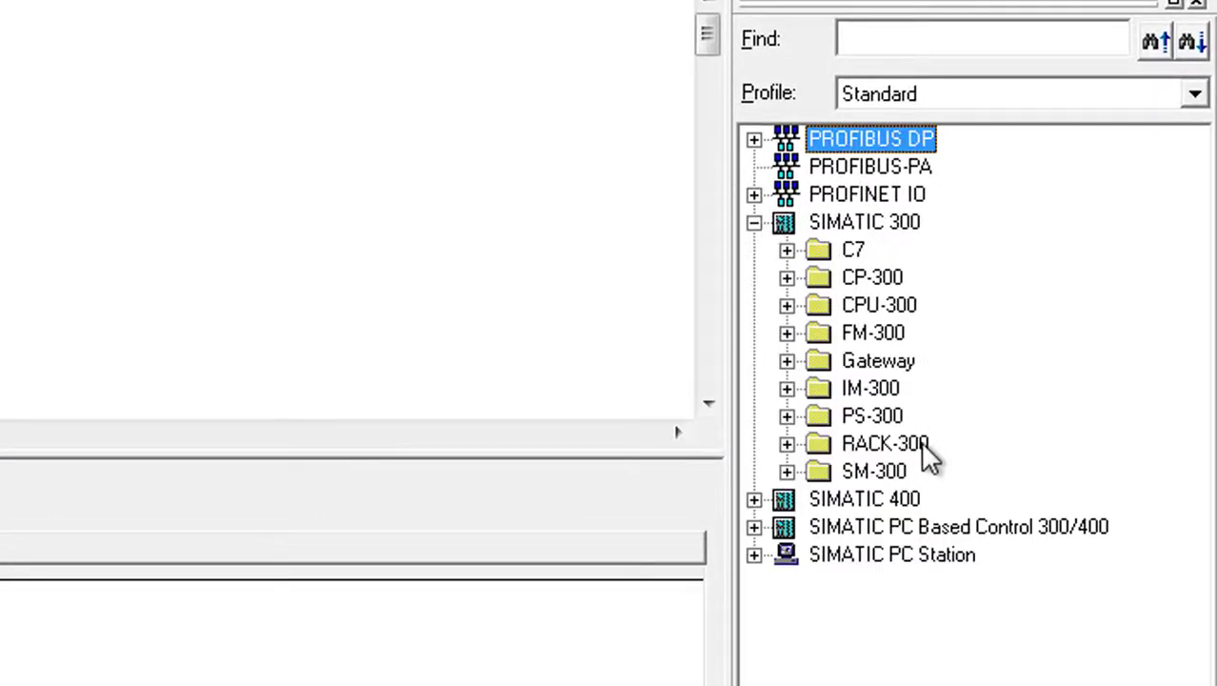
left_click(787, 445)
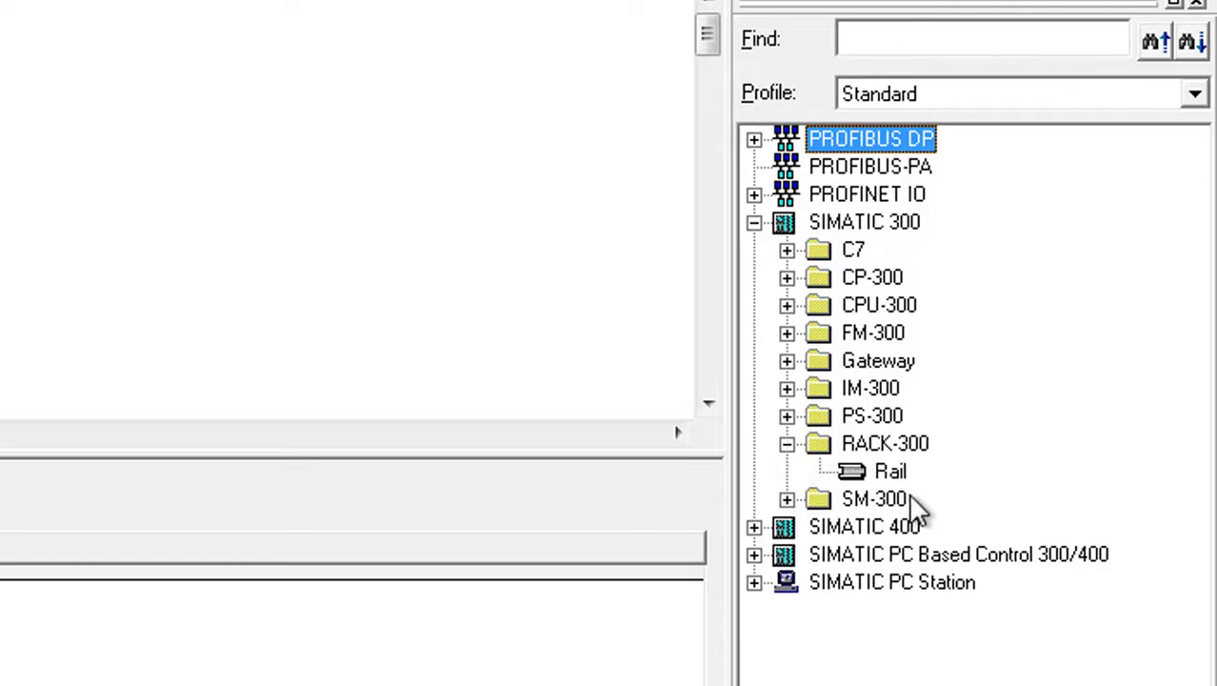
left_click(899, 469)
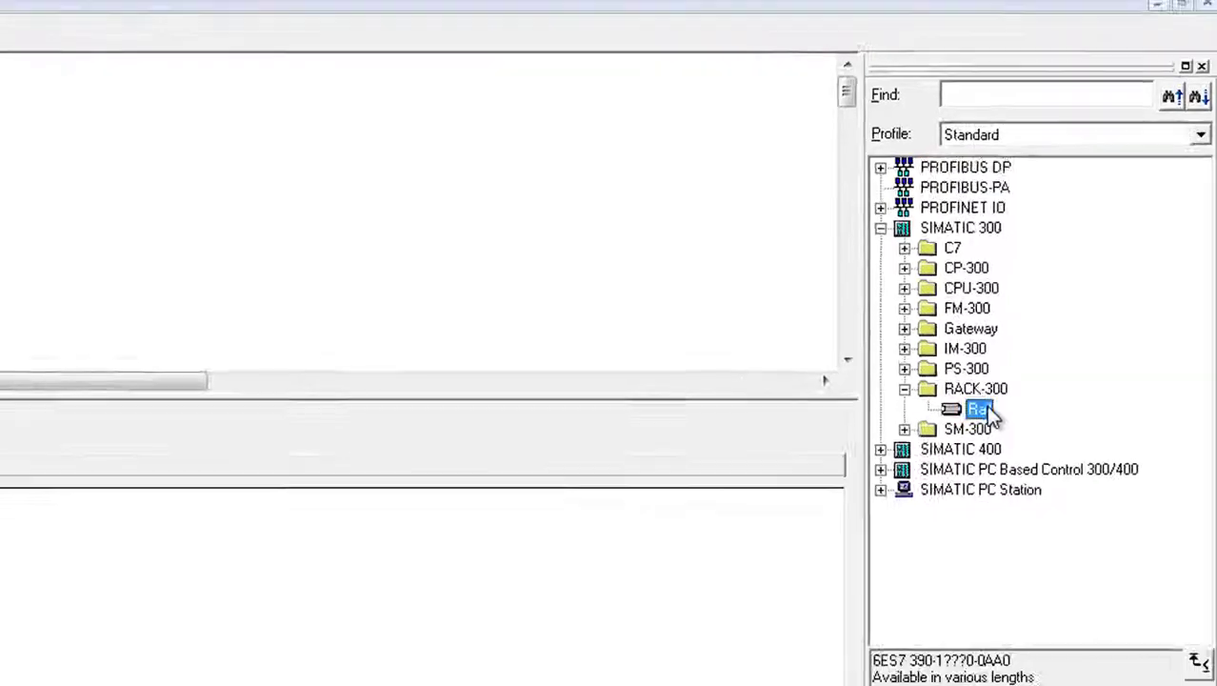
double_click(981, 410)
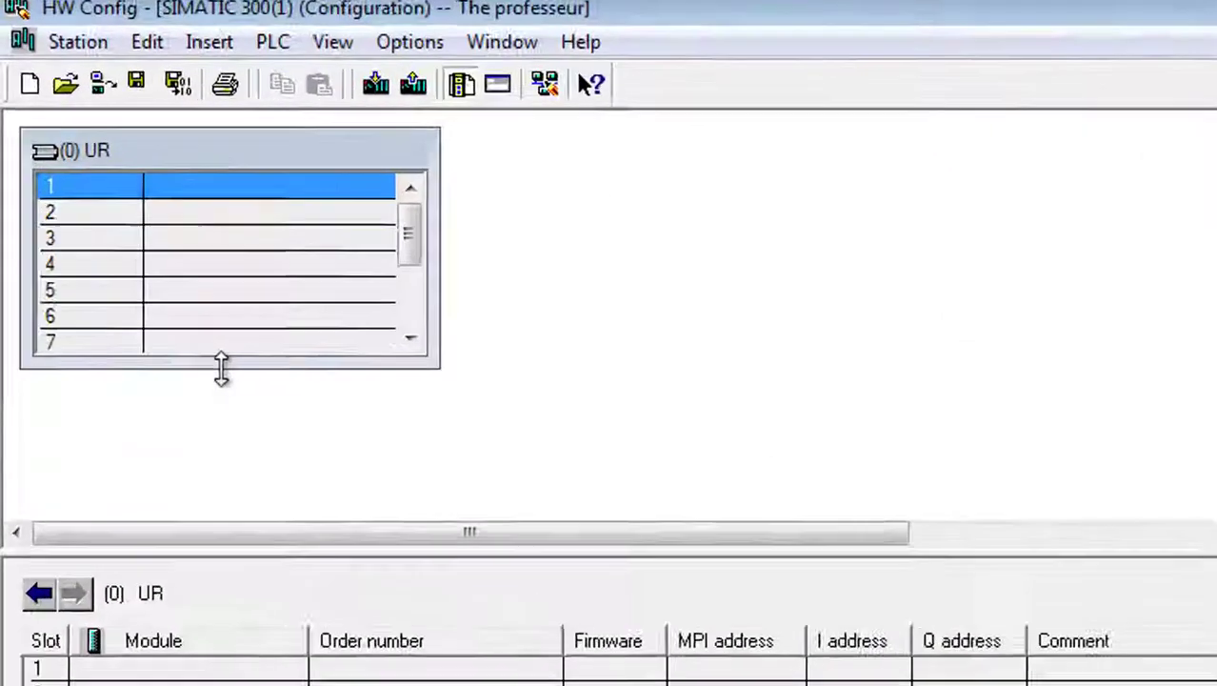
left_click_drag(122, 253, 122, 301)
left_click_drag(300, 581, 306, 606)
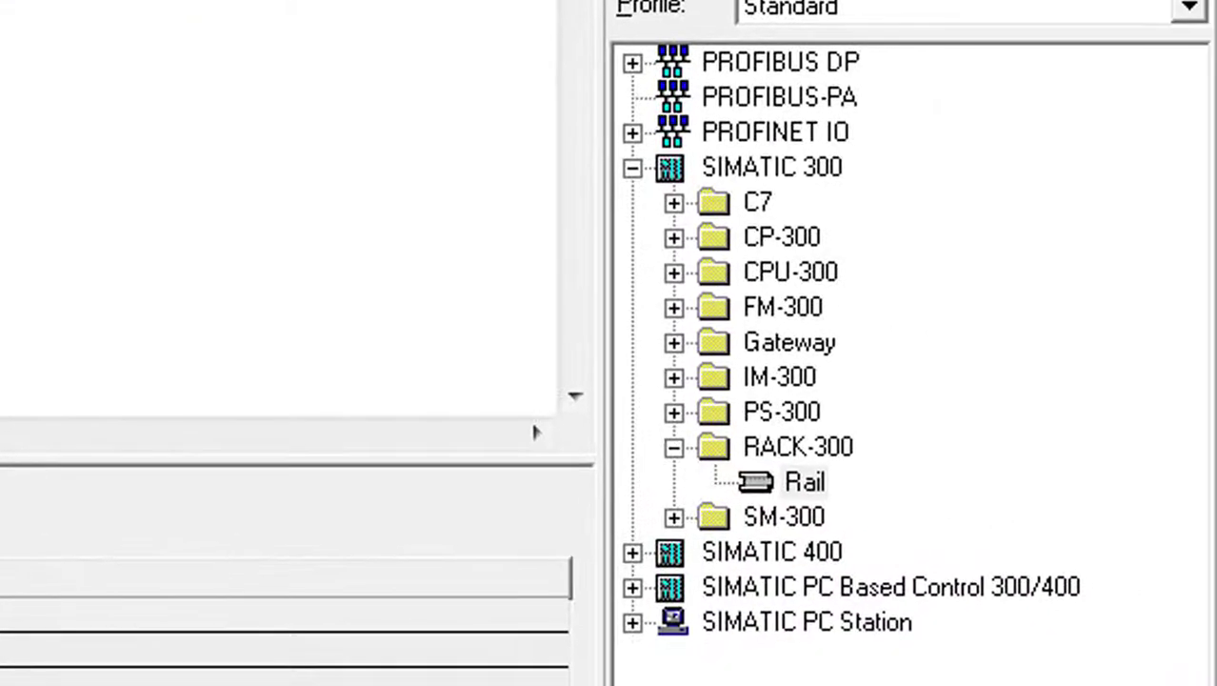
Step: Place the CPU 313C-2 DP, version V2.6 of 6ES7 313-6CF03-0AB0, in slot 2 of the rack
left_click(673, 447)
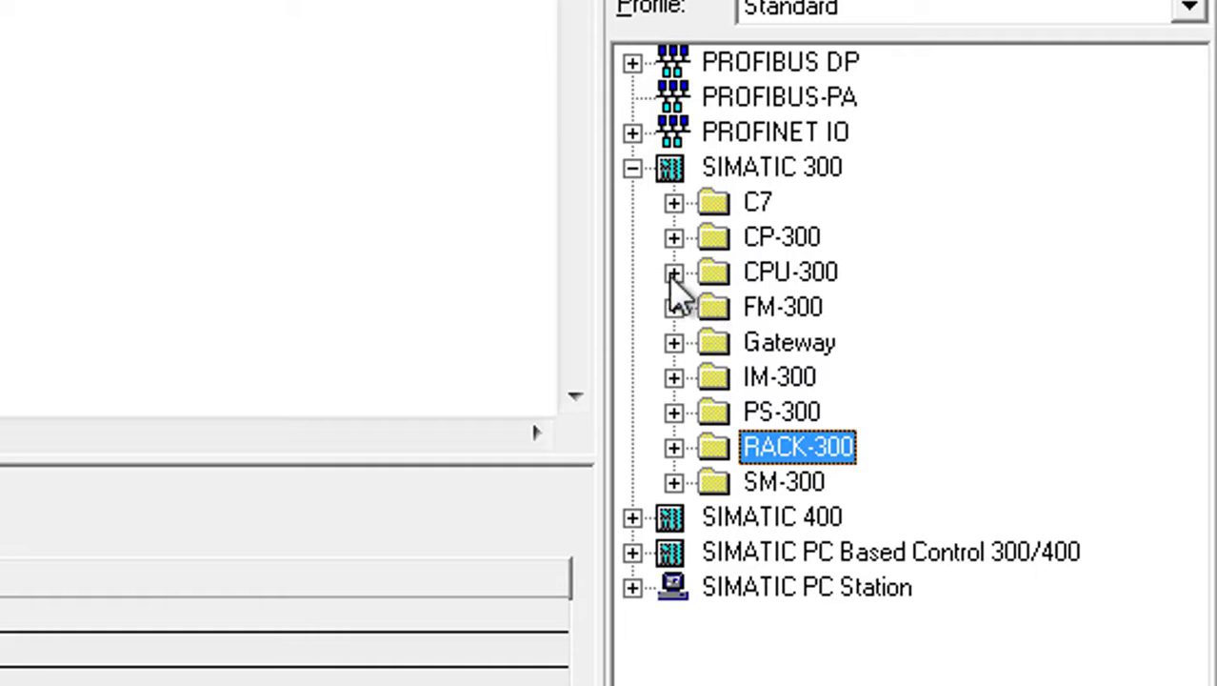
left_click(781, 274)
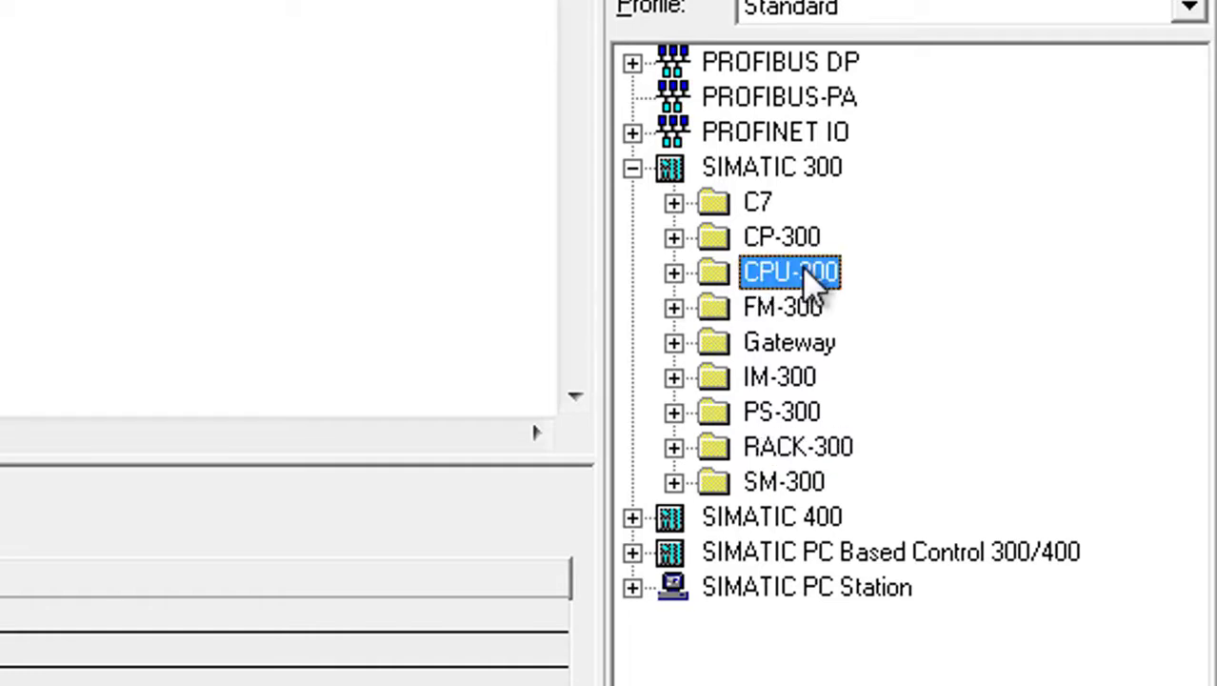
left_click(674, 274)
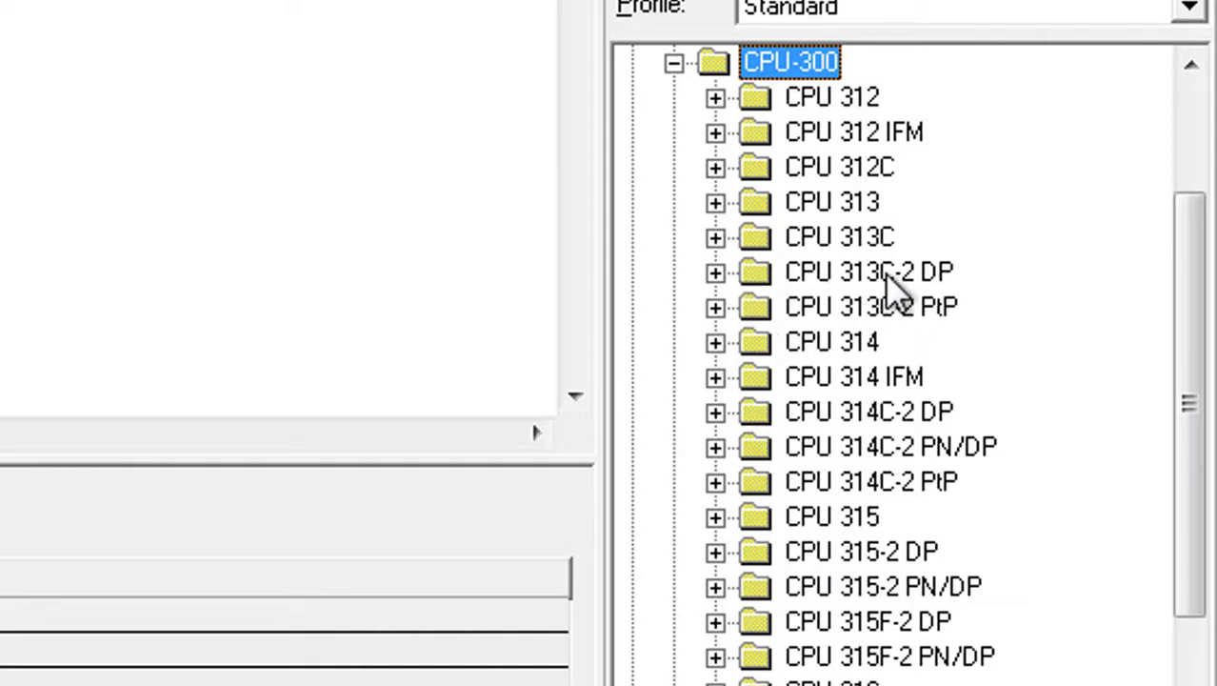
left_click(717, 273)
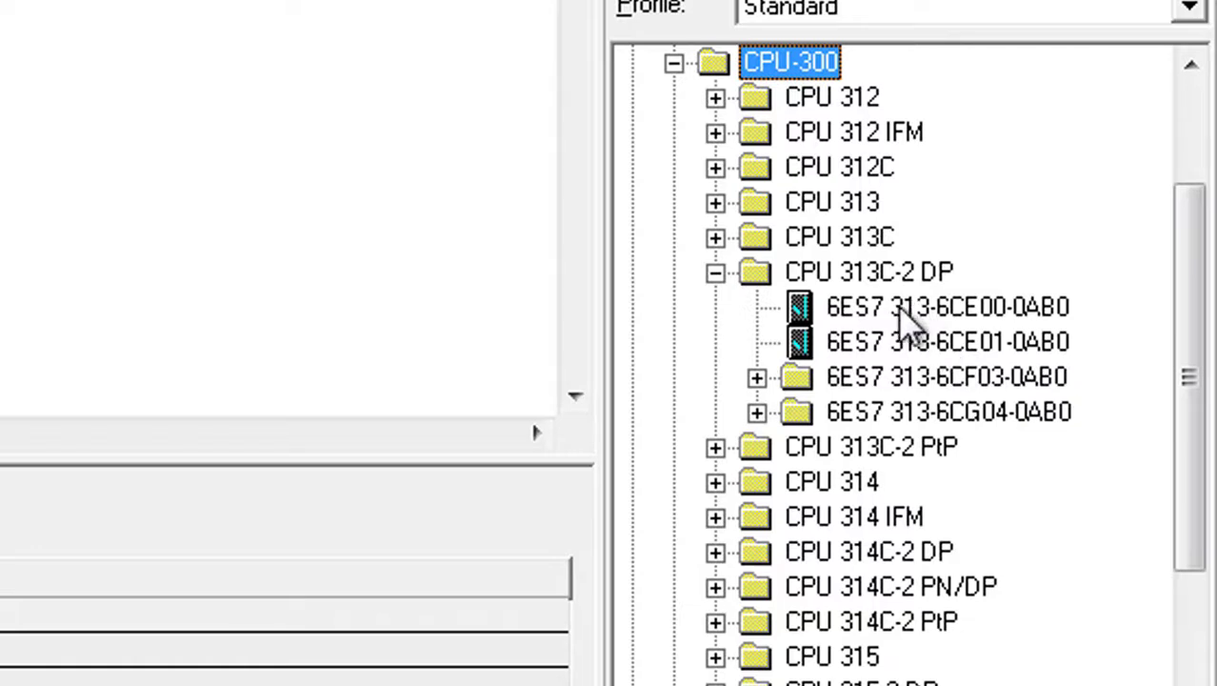
left_click(884, 273)
left_click(759, 379)
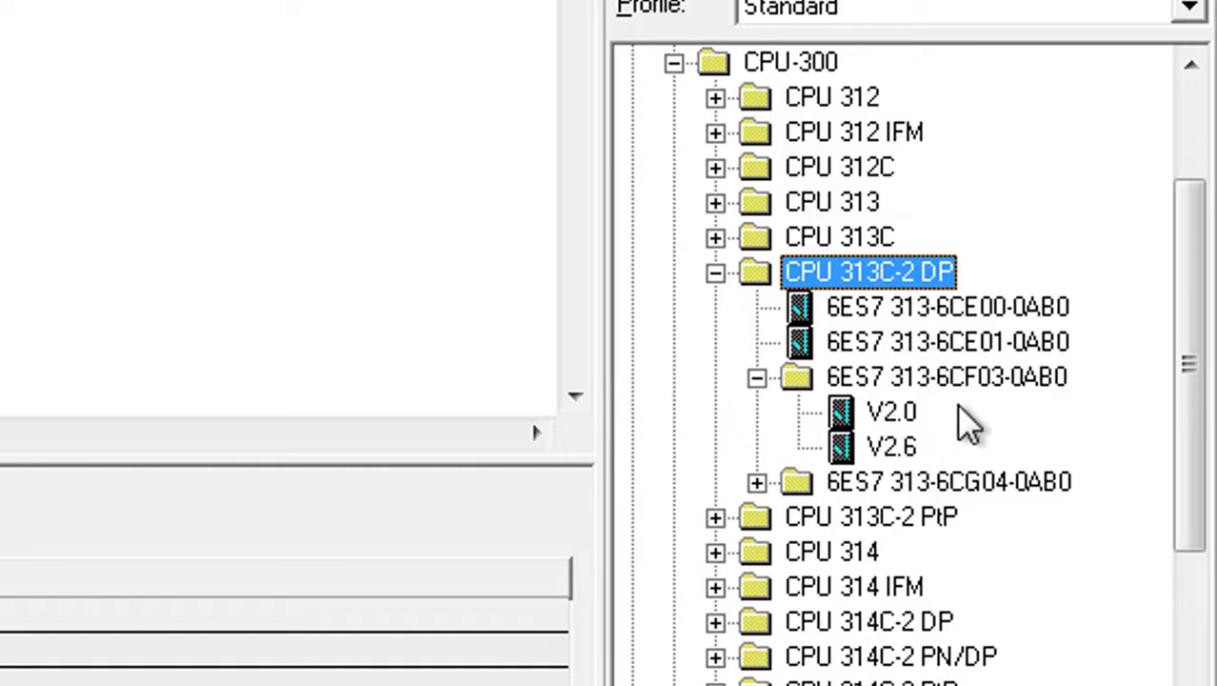
left_click(895, 447)
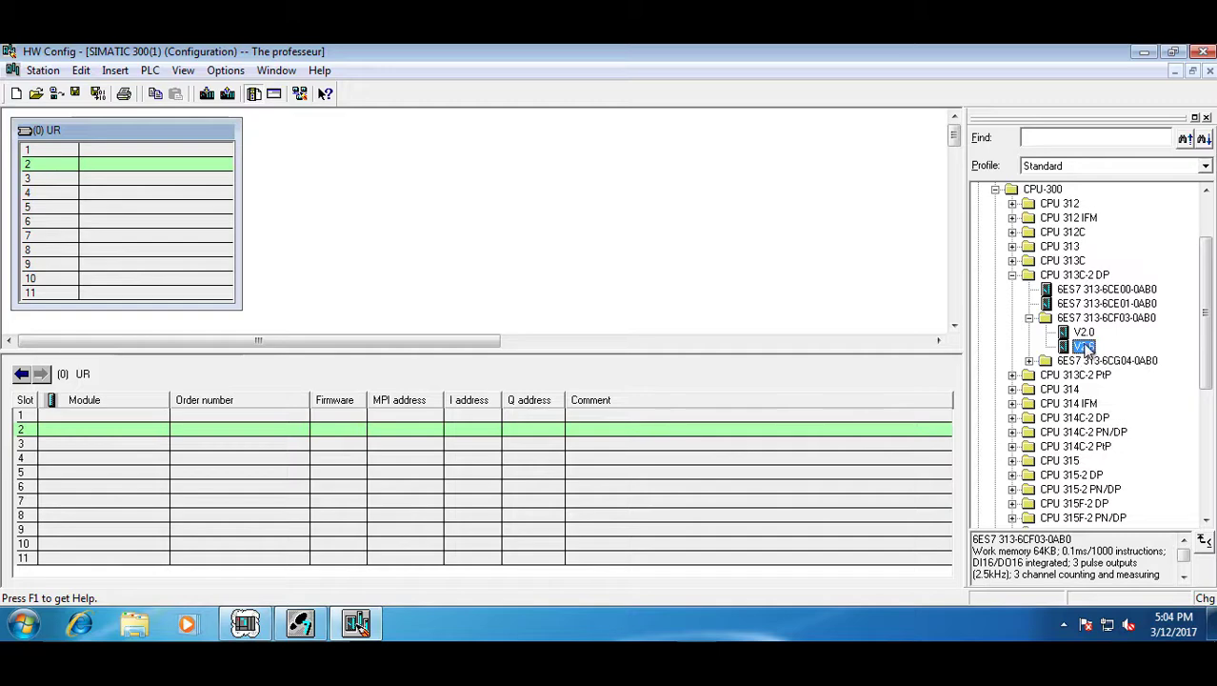
left_click_drag(1086, 348, 152, 164)
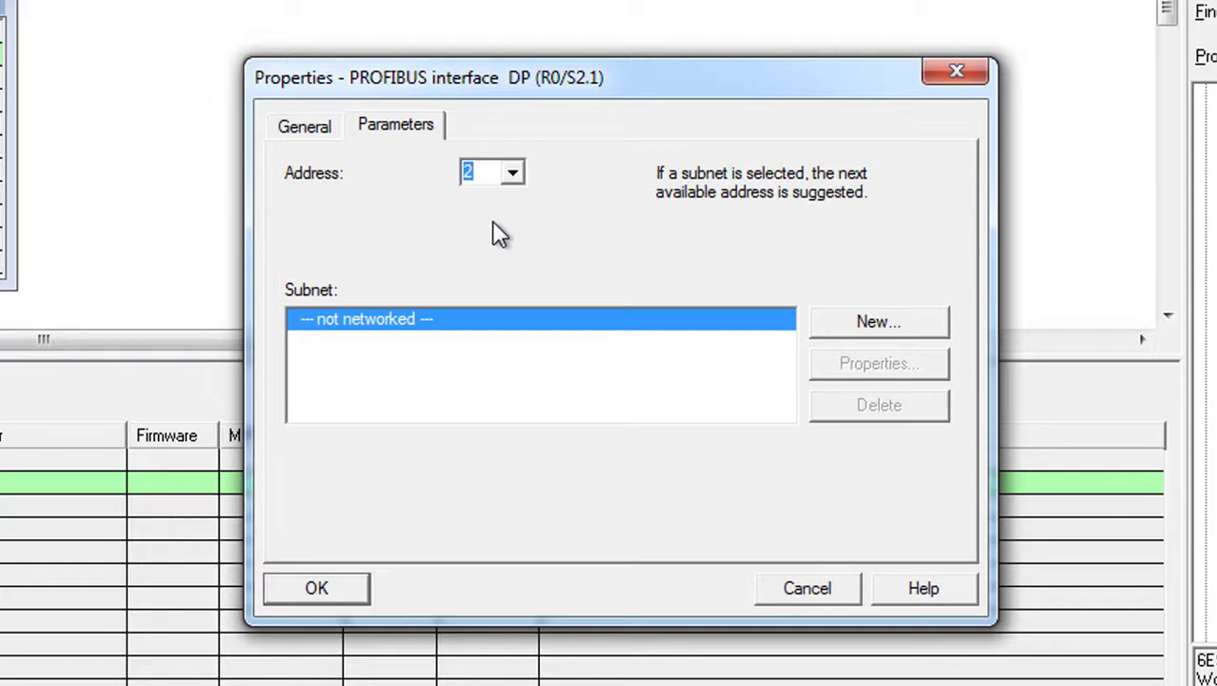
Step: Set the CPU's PROFIBUS interface address to 2, leave it not networked, and accept the properties
left_click(513, 173)
key("Up")
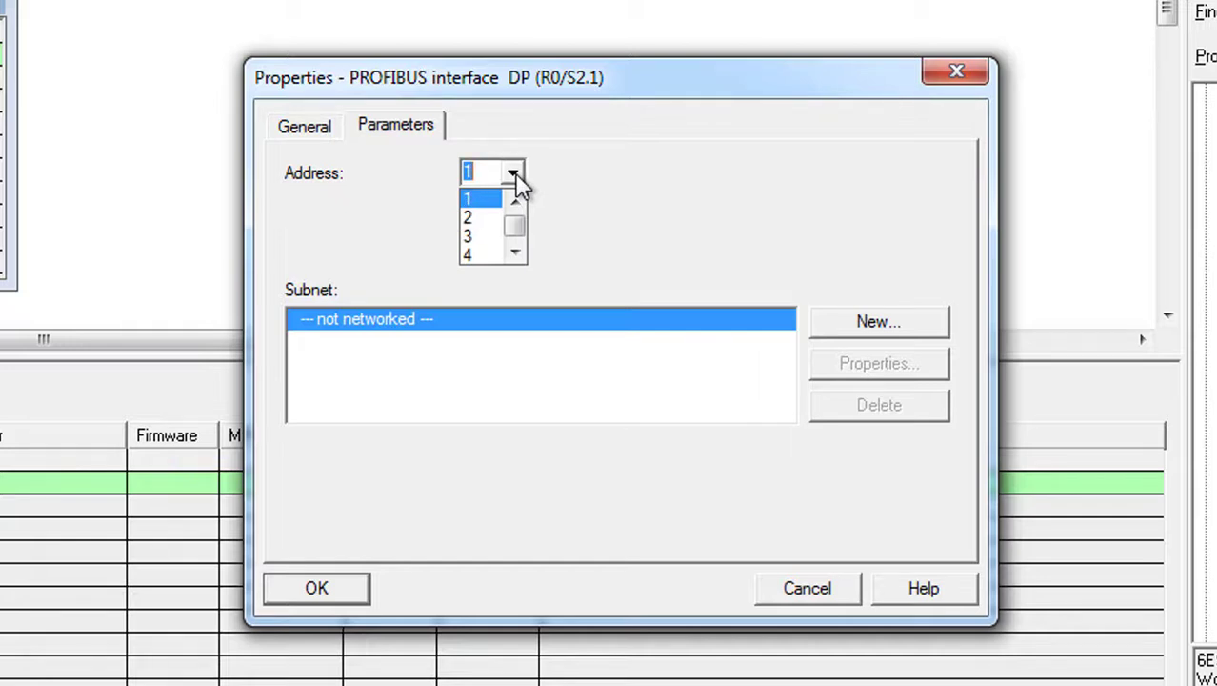
left_click(476, 217)
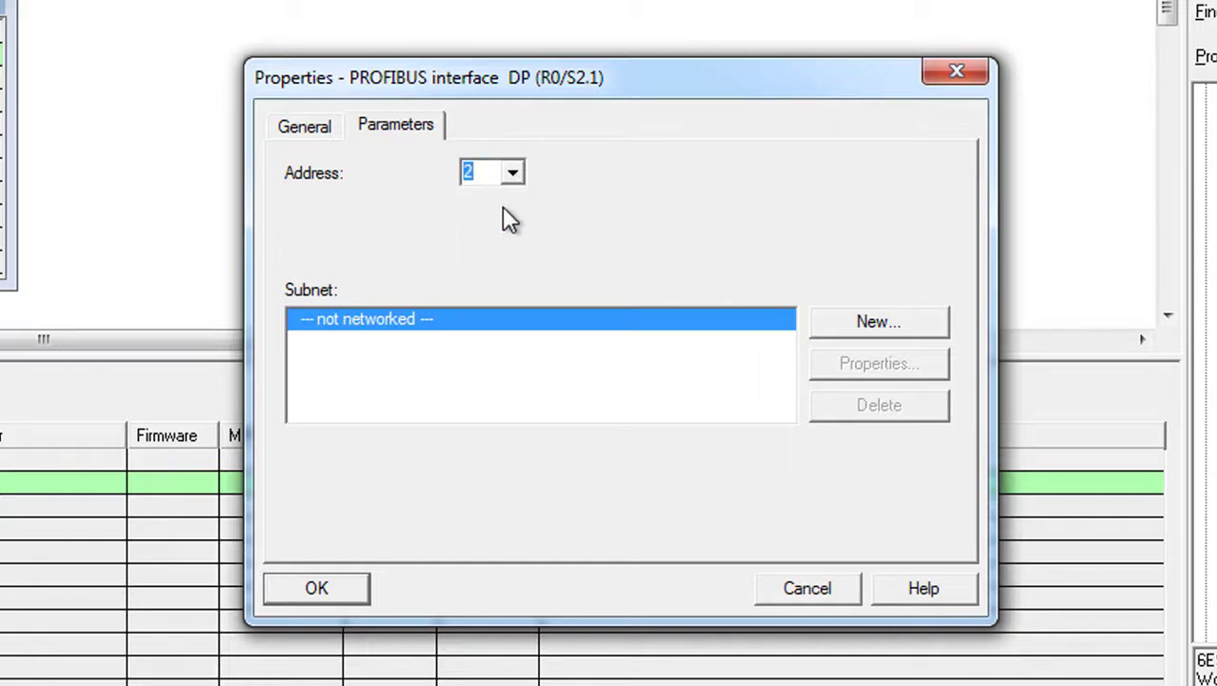
left_click(316, 596)
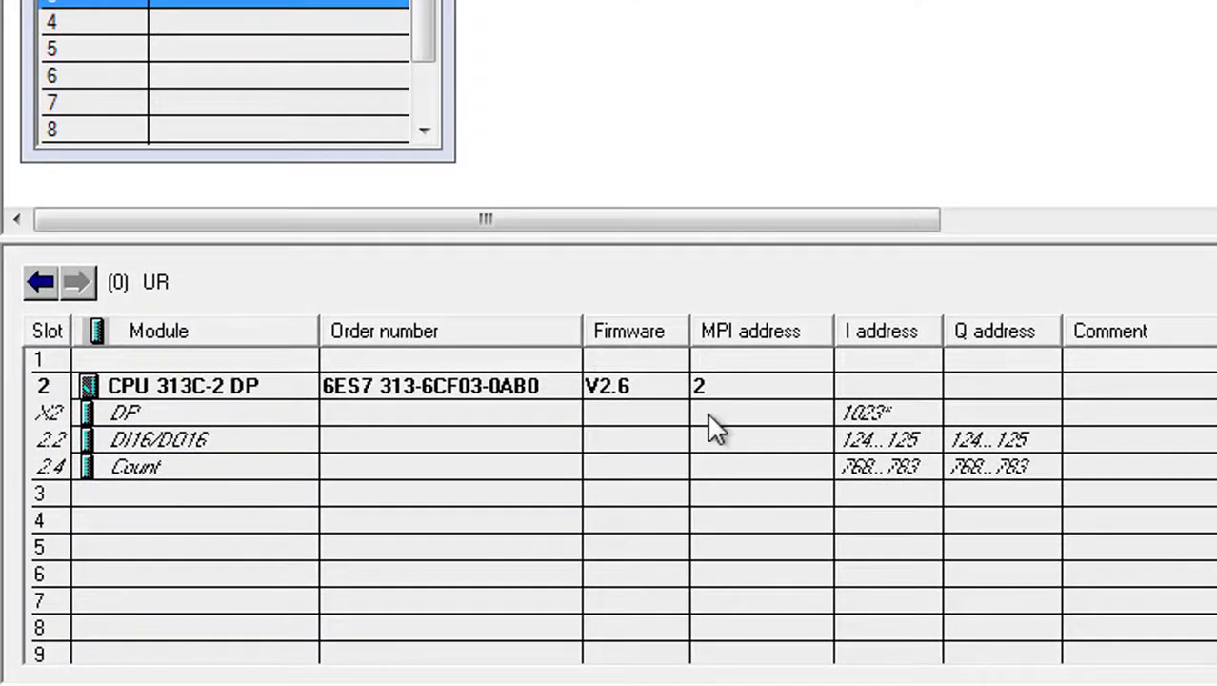
Step: Save and compile the hardware configuration, and check the S7-PLCSIM simulator window before returning to the configuration
left_click(225, 446)
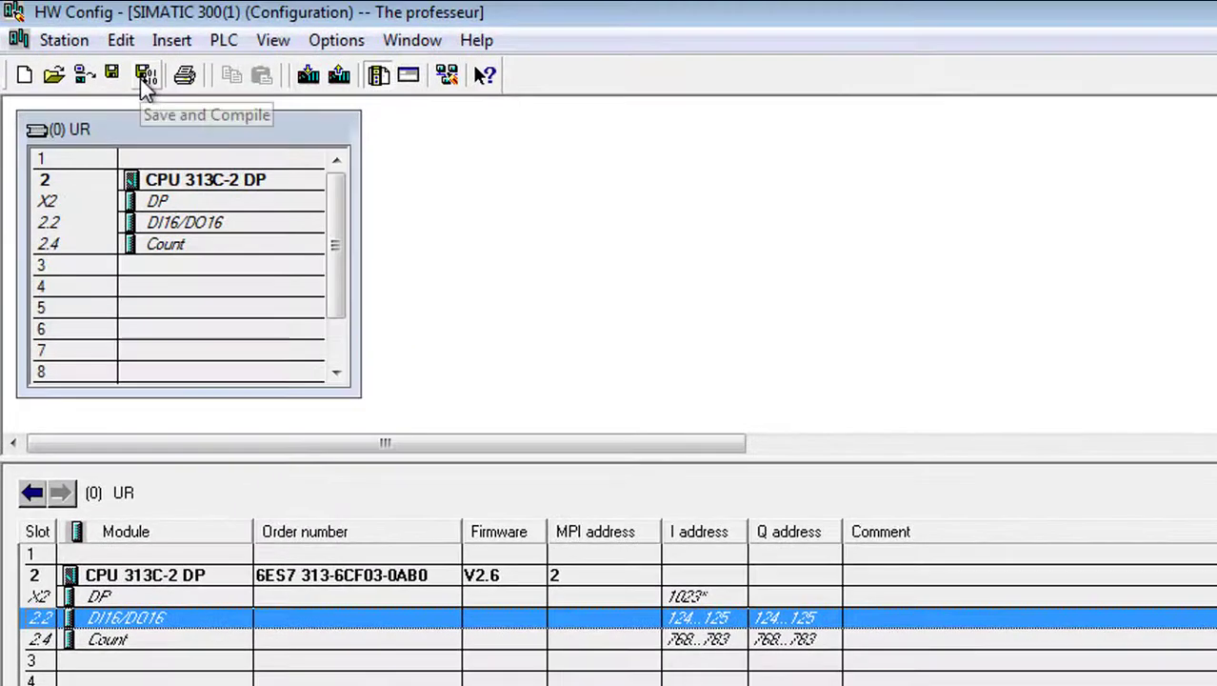
left_click(140, 78)
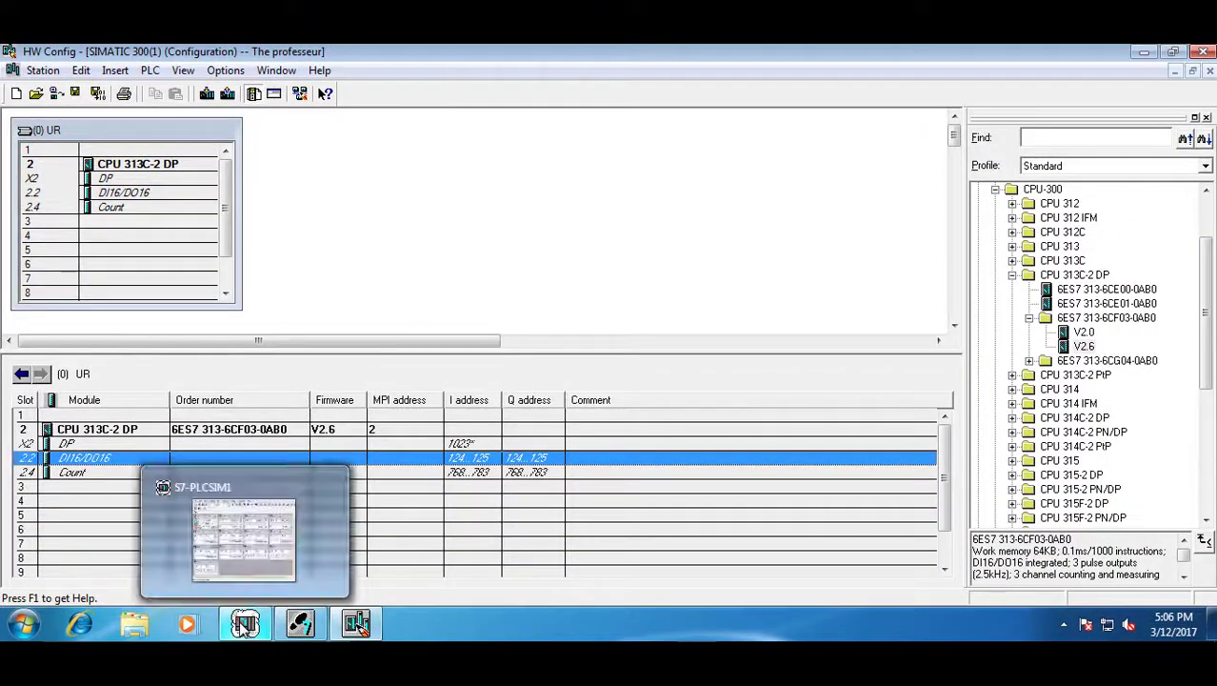
left_click(244, 626)
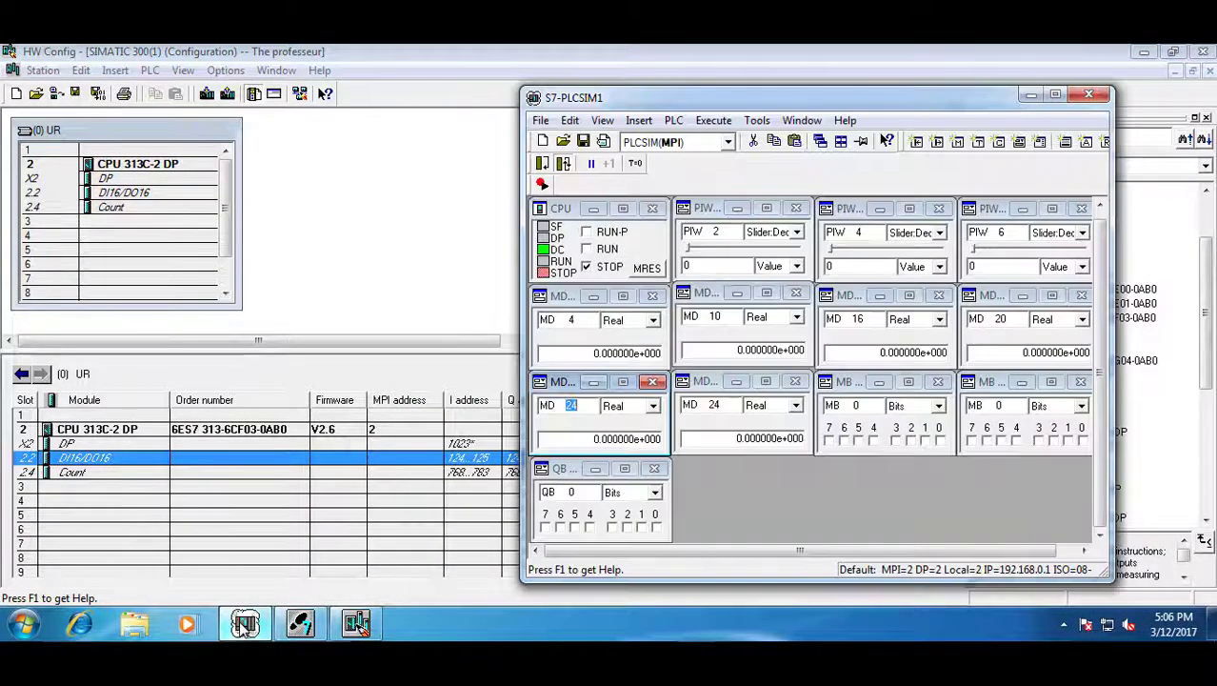
left_click(245, 626)
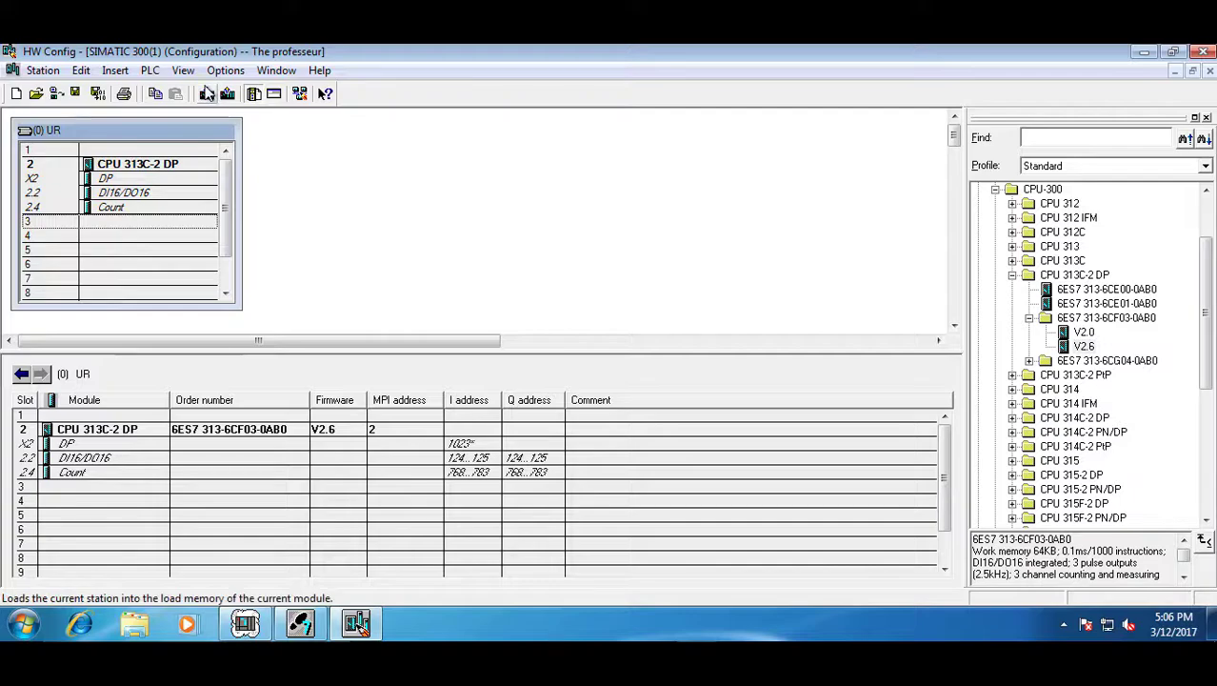
Step: Download the hardware configuration to the CPU 313C-2 DP in rack 0, slot 2, using MPI address 2
left_click(207, 94)
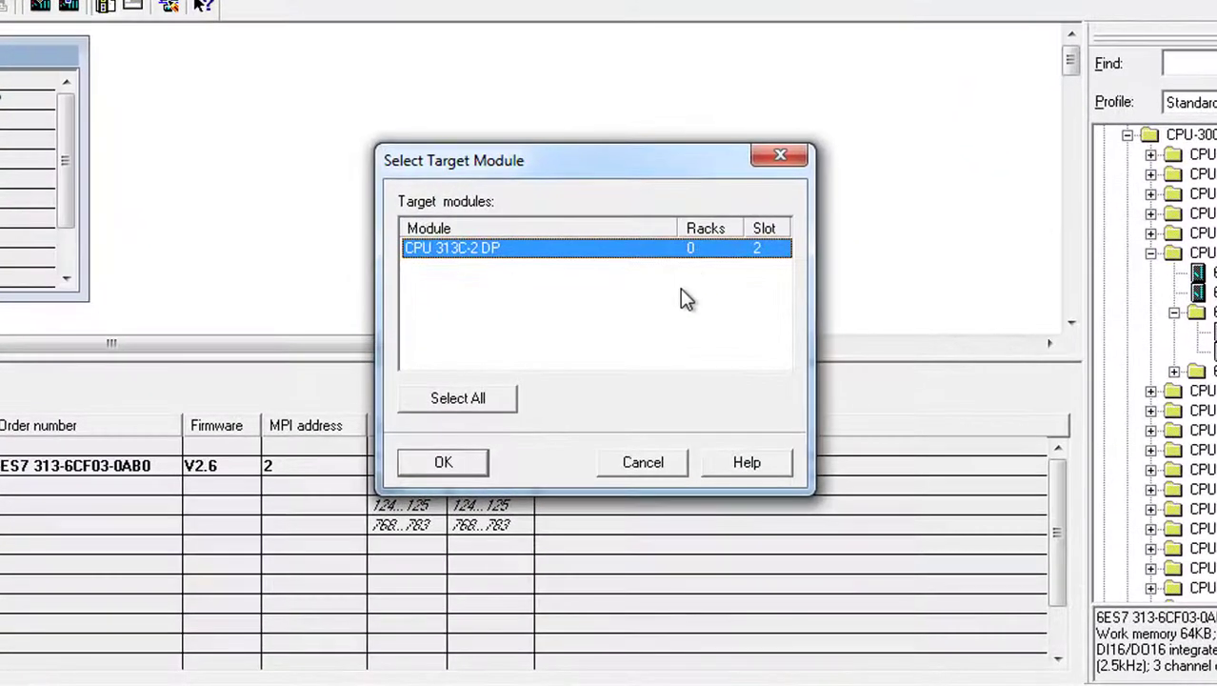
left_click(459, 467)
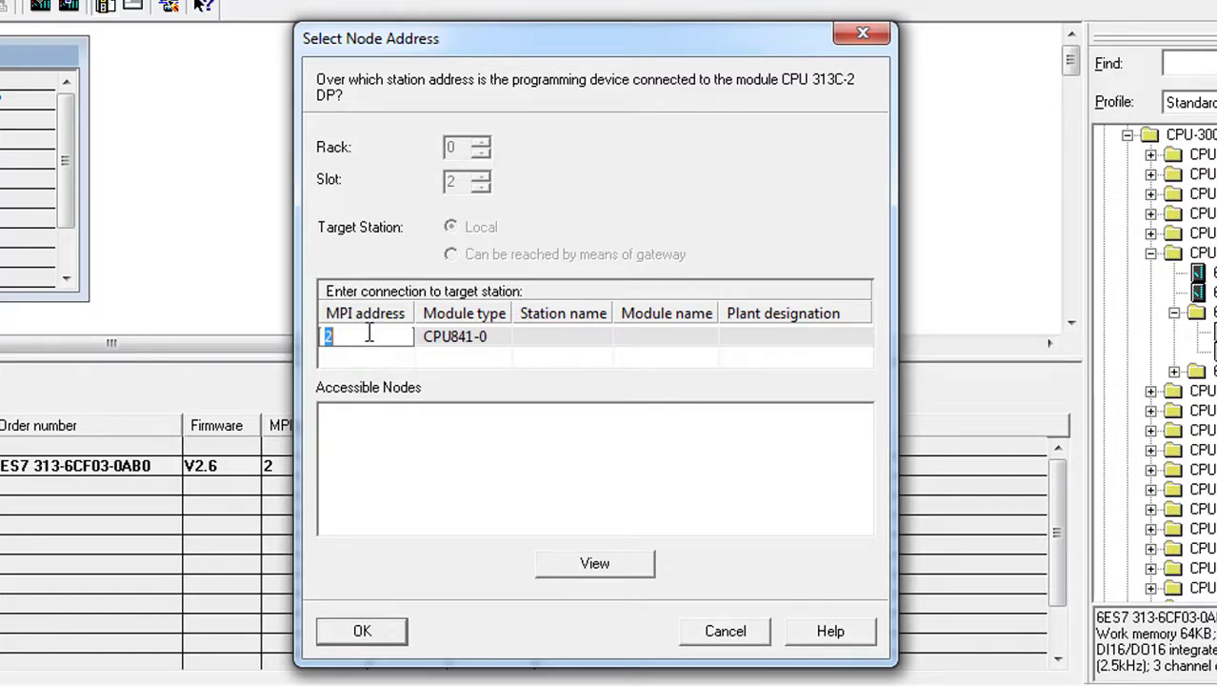
left_click(361, 631)
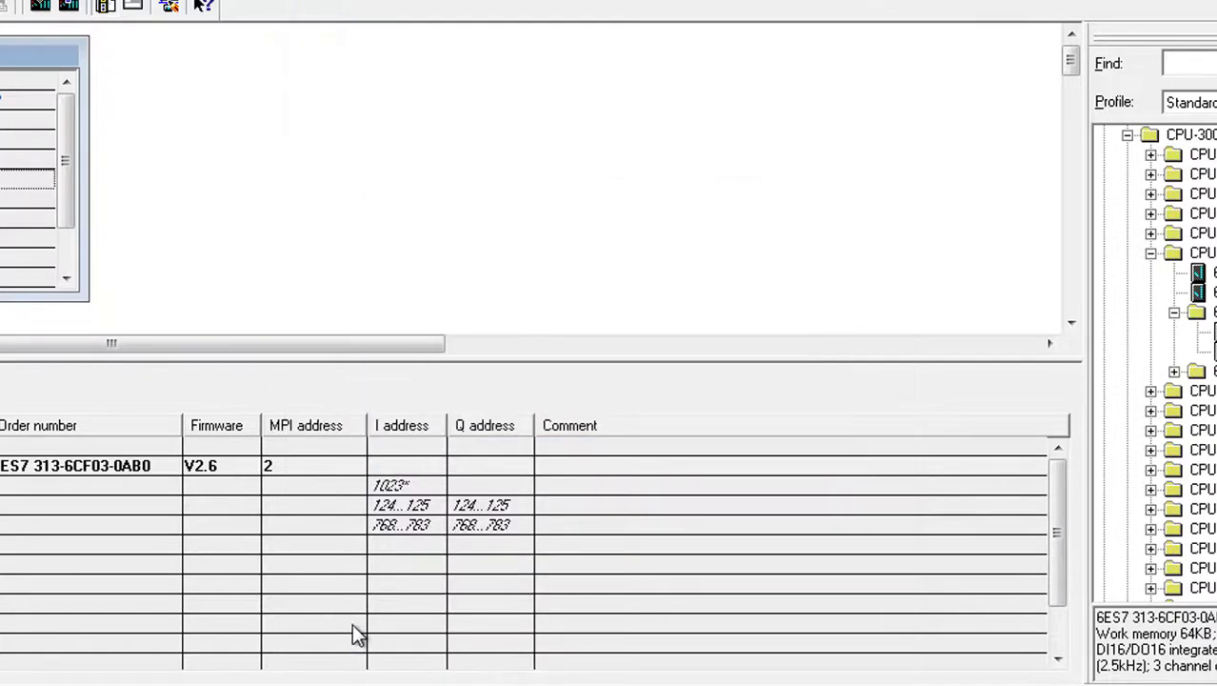